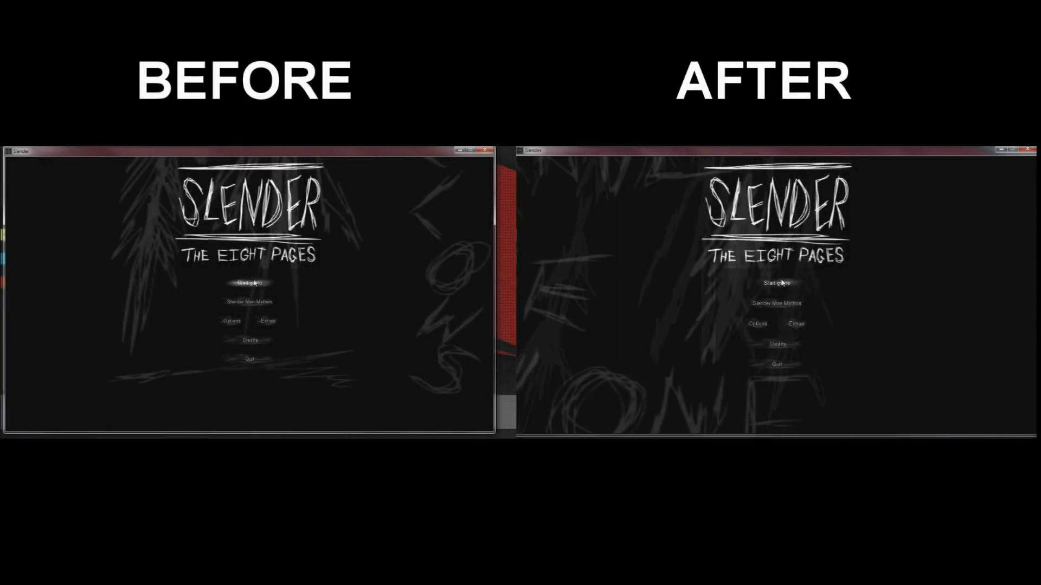
Bring up Windows 10's advanced display settings from the desktop's Display settings
{"action": "left_click", "coordinate": [254, 282]}
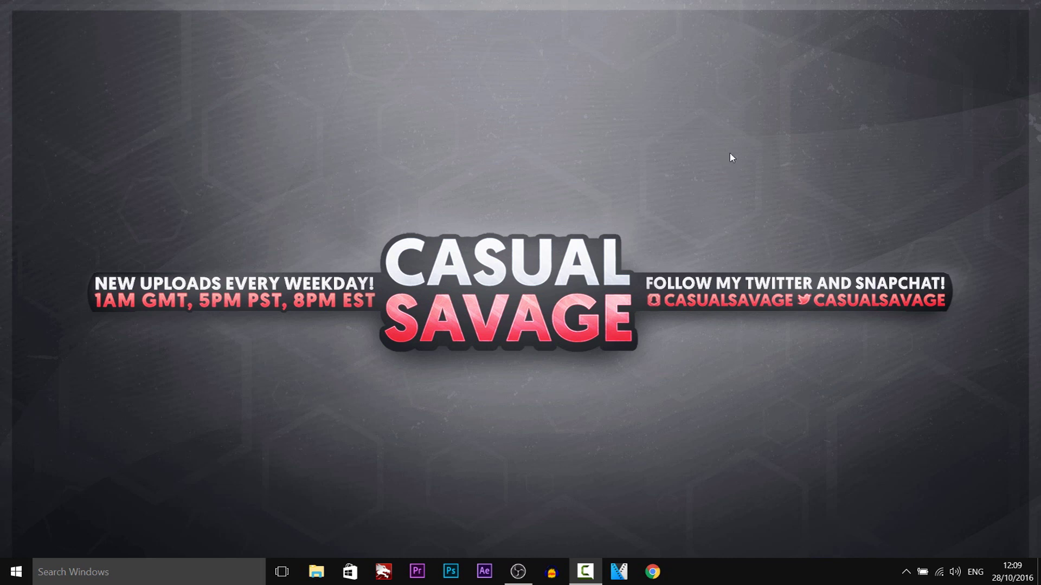
{"action": "right_click", "coordinate": [686, 138]}
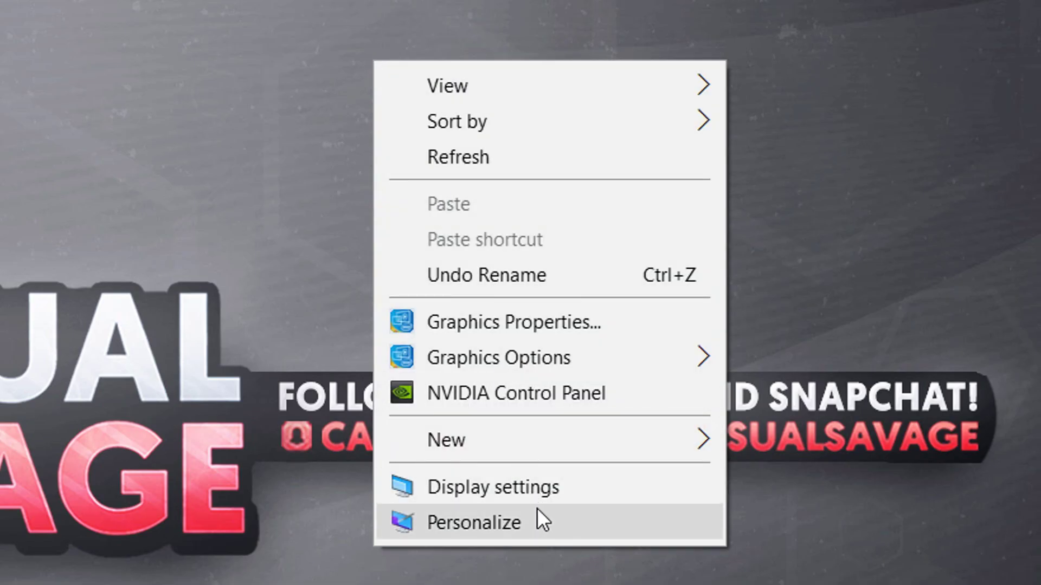
{"action": "left_click", "coordinate": [543, 498]}
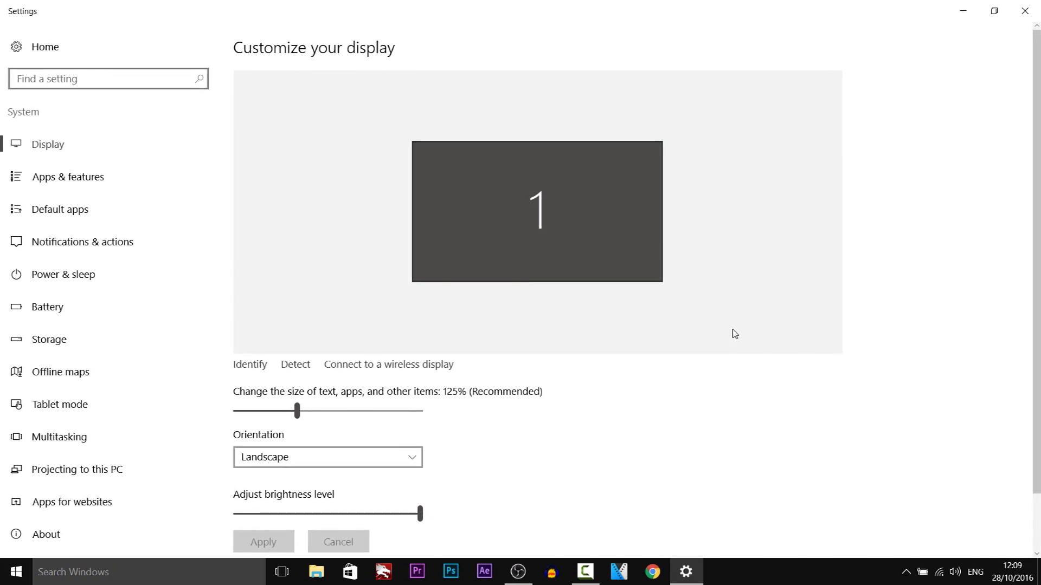
{"action": "scroll", "coordinate": [759, 298], "scroll_direction": "down", "scroll_amount": 2}
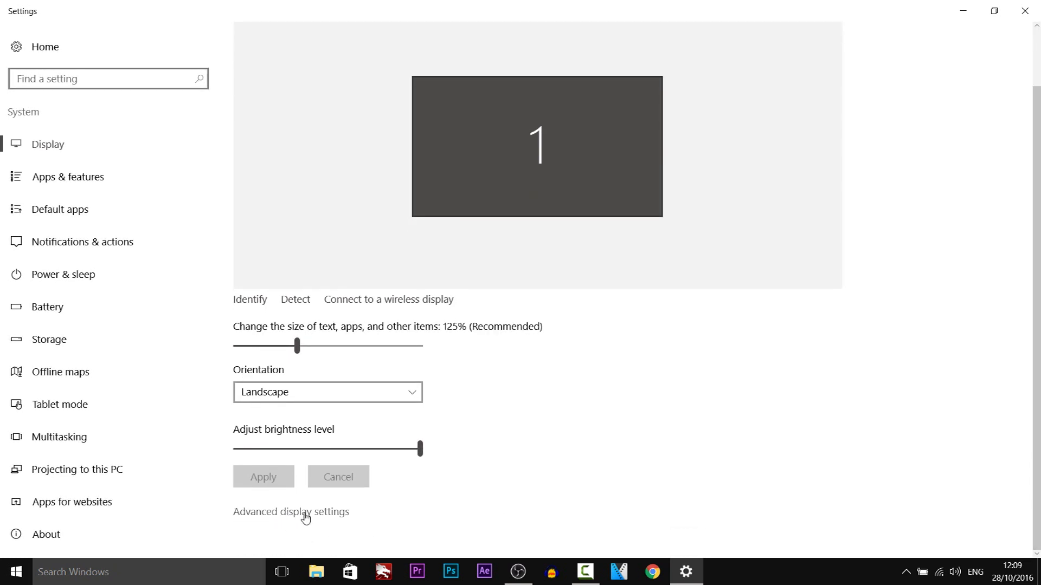
{"action": "left_click", "coordinate": [305, 514]}
{"action": "scroll", "coordinate": [306, 518], "scroll_direction": "down", "scroll_amount": 2}
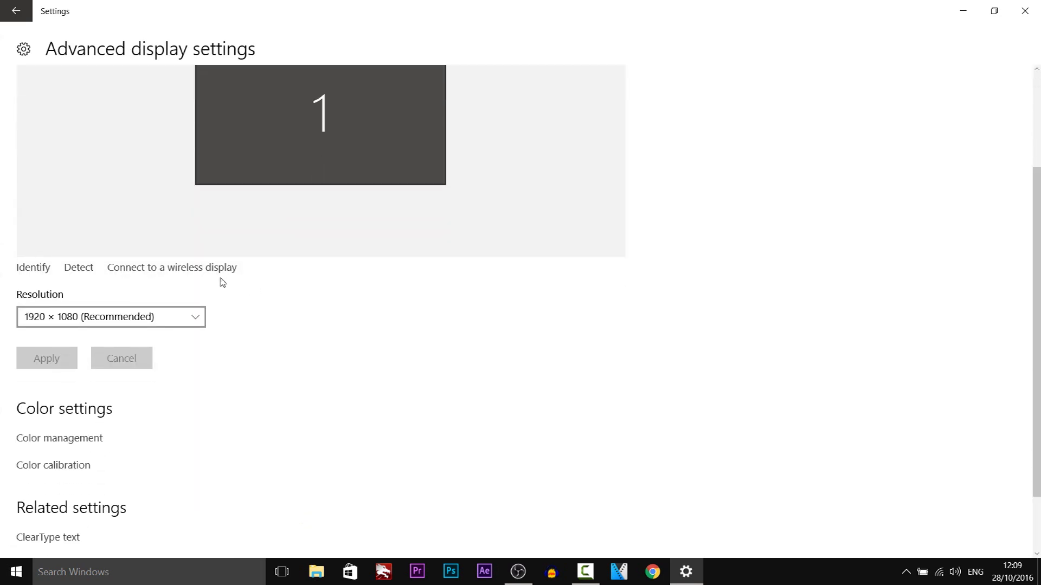
Change the display resolution to 1280 × 720, keep the change, and close Settings
{"action": "left_click", "coordinate": [54, 317]}
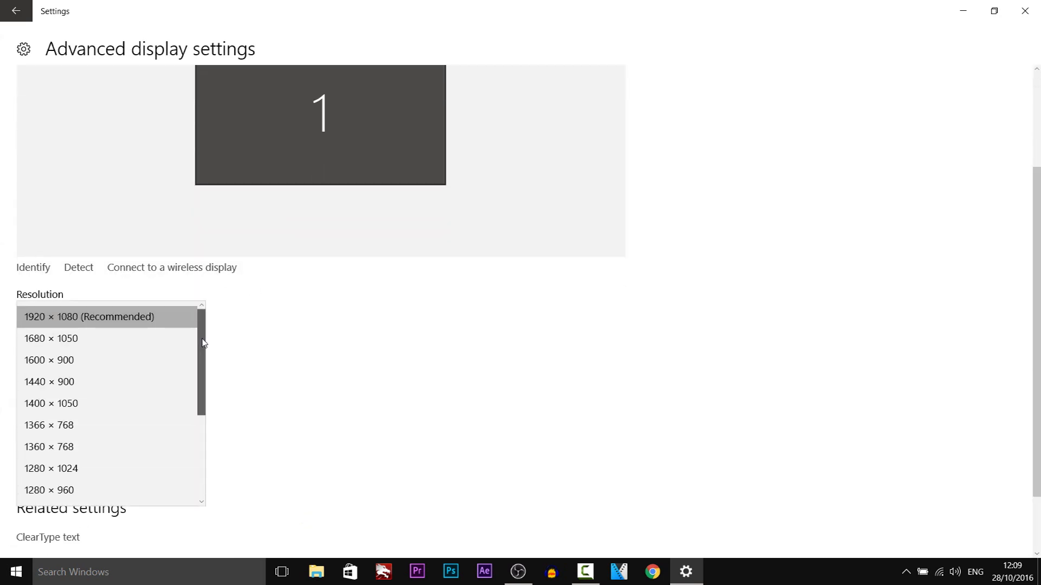
{"action": "left_click_drag", "start_coordinate": [203, 344], "coordinate": [209, 415]}
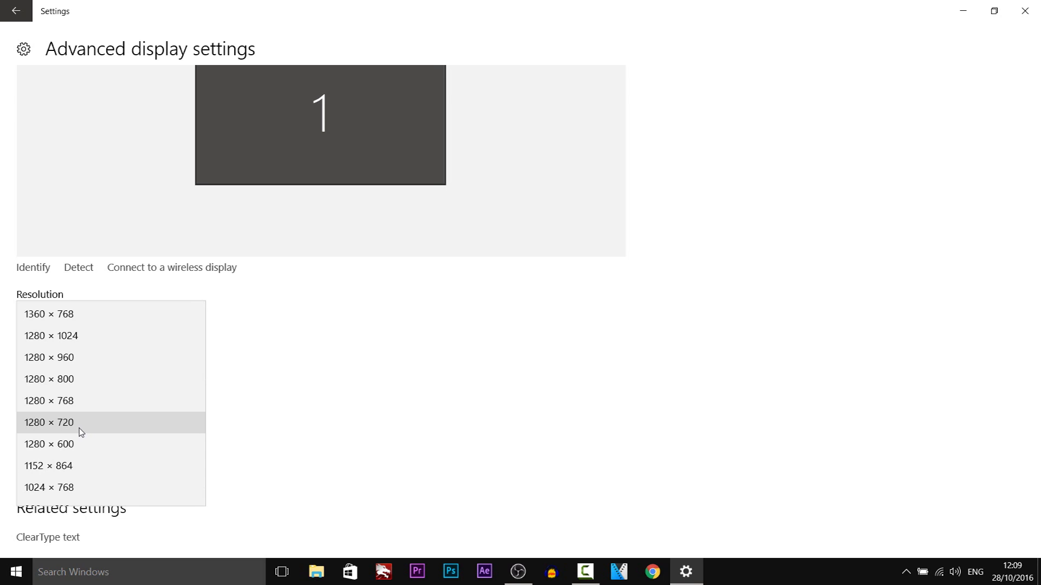
{"action": "left_click", "coordinate": [39, 429]}
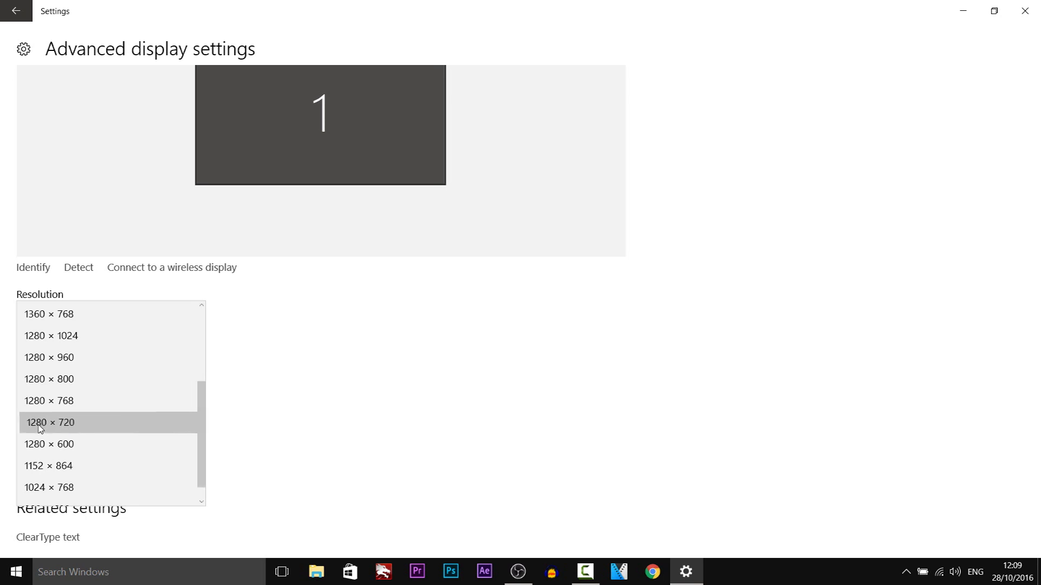
{"action": "left_click", "coordinate": [46, 362]}
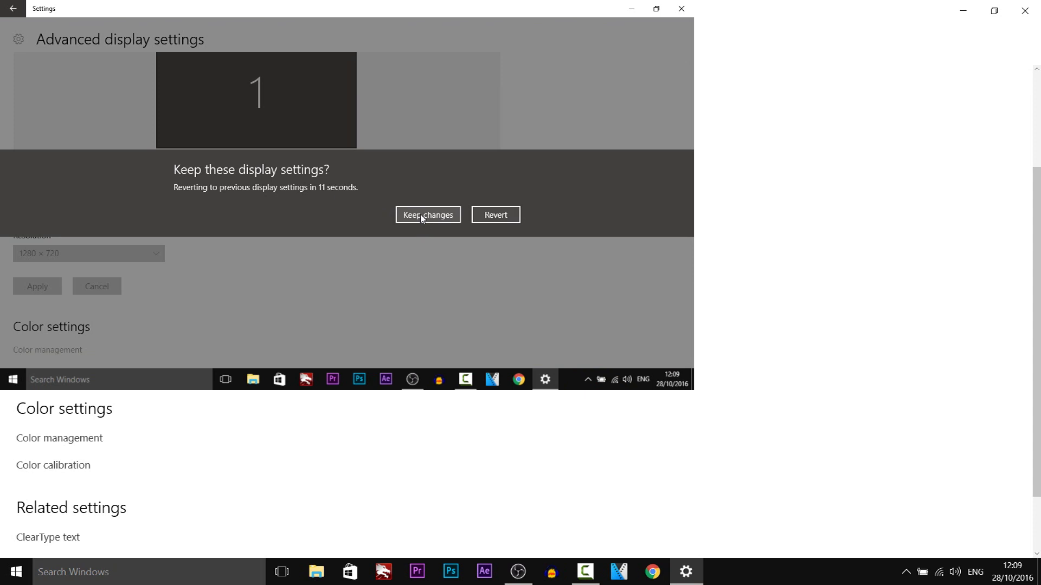
{"action": "left_click", "coordinate": [421, 217]}
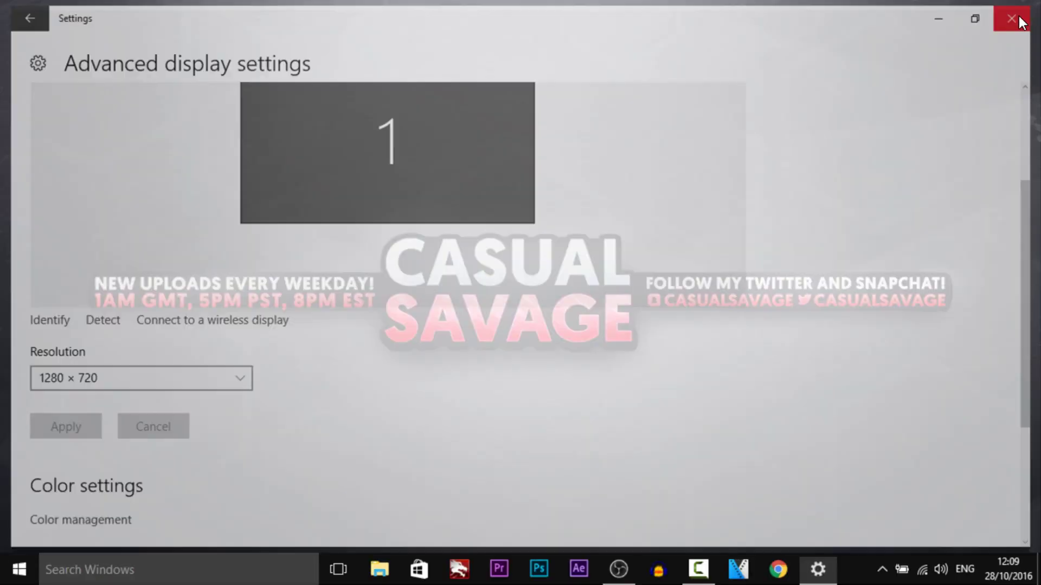
{"action": "left_click", "coordinate": [1019, 22]}
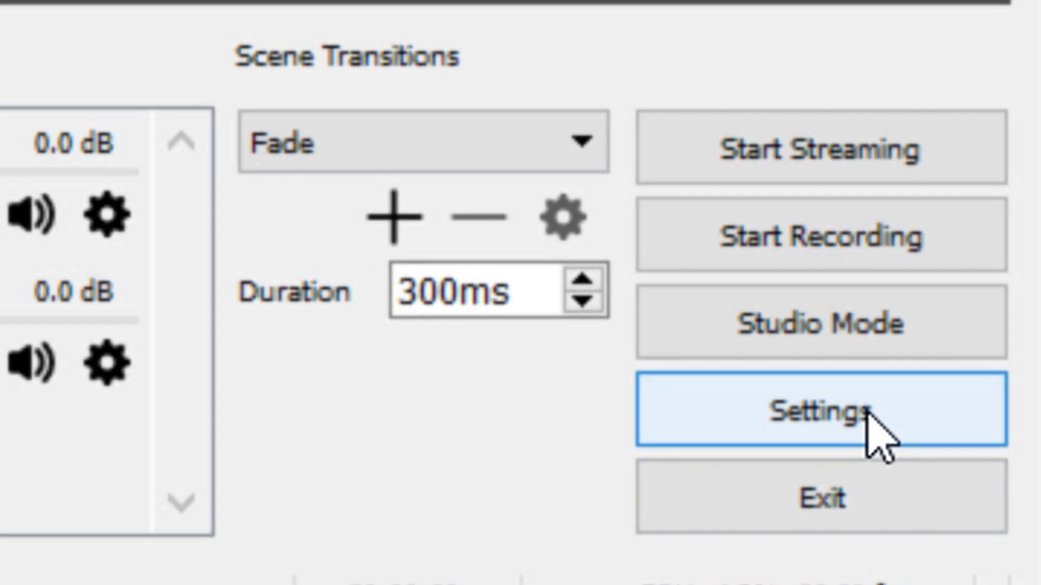
In OBS video settings, set the base canvas to 1280x720 and output resolution to 960x540
{"action": "left_click", "coordinate": [991, 488]}
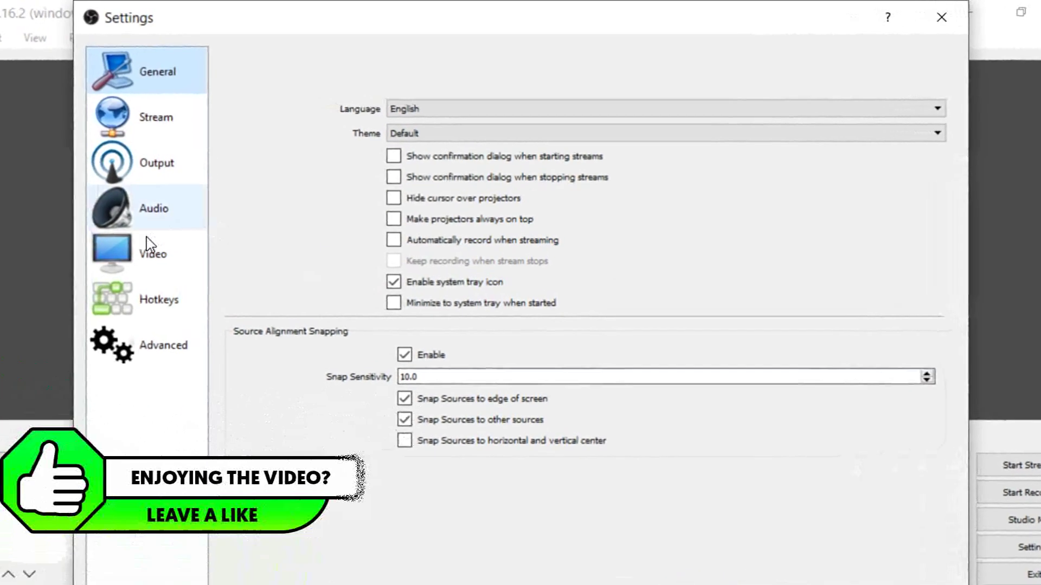
{"action": "left_click", "coordinate": [167, 242]}
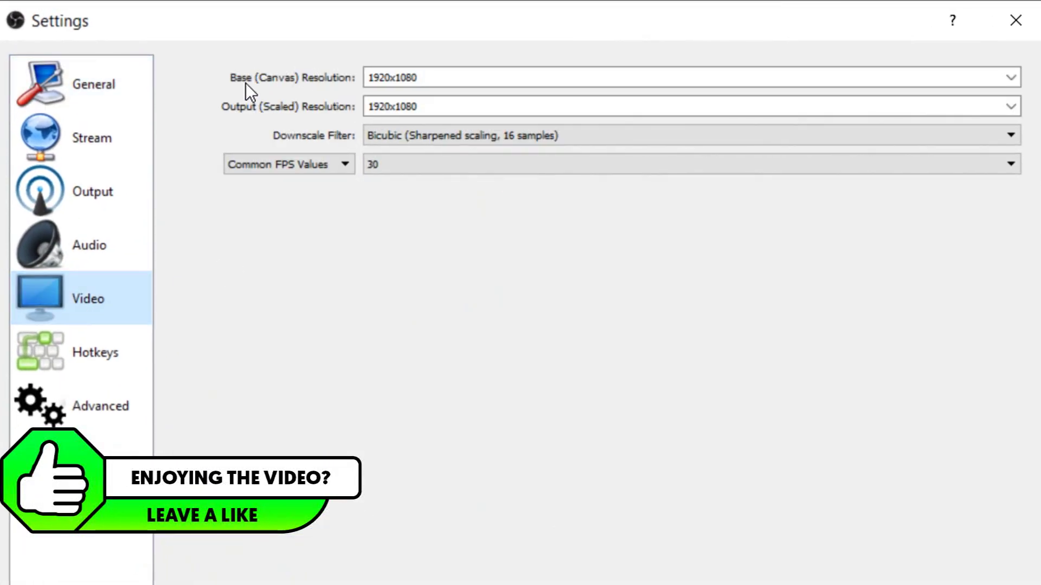
{"action": "left_click", "coordinate": [1010, 79]}
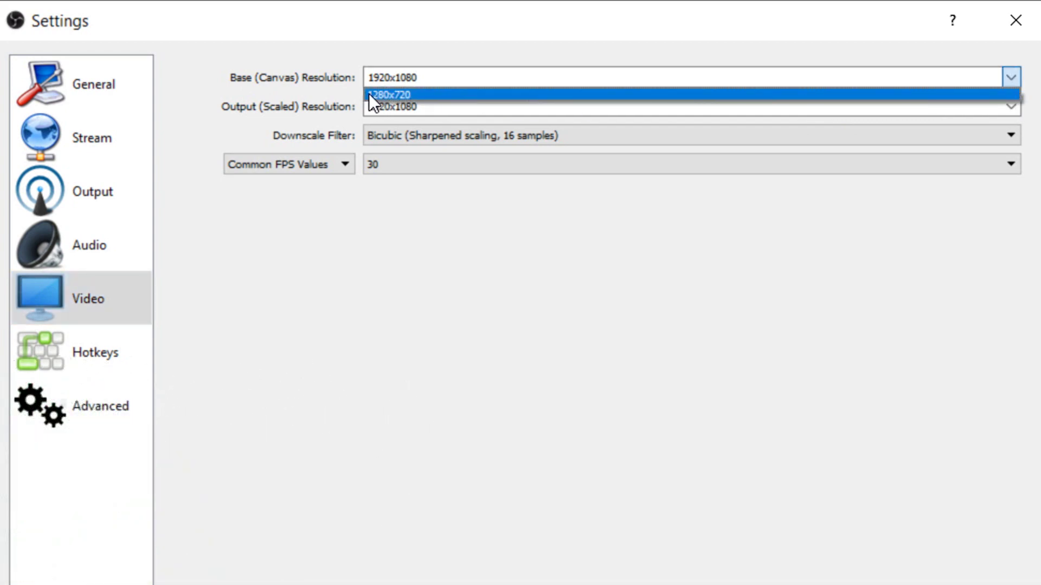
{"action": "left_click", "coordinate": [458, 95]}
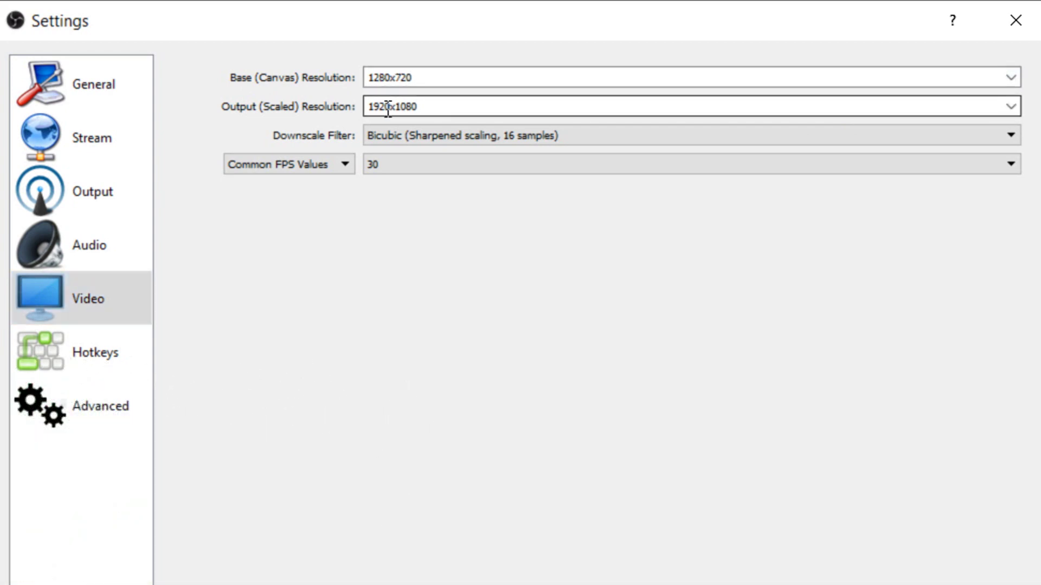
{"action": "left_click", "coordinate": [1011, 108]}
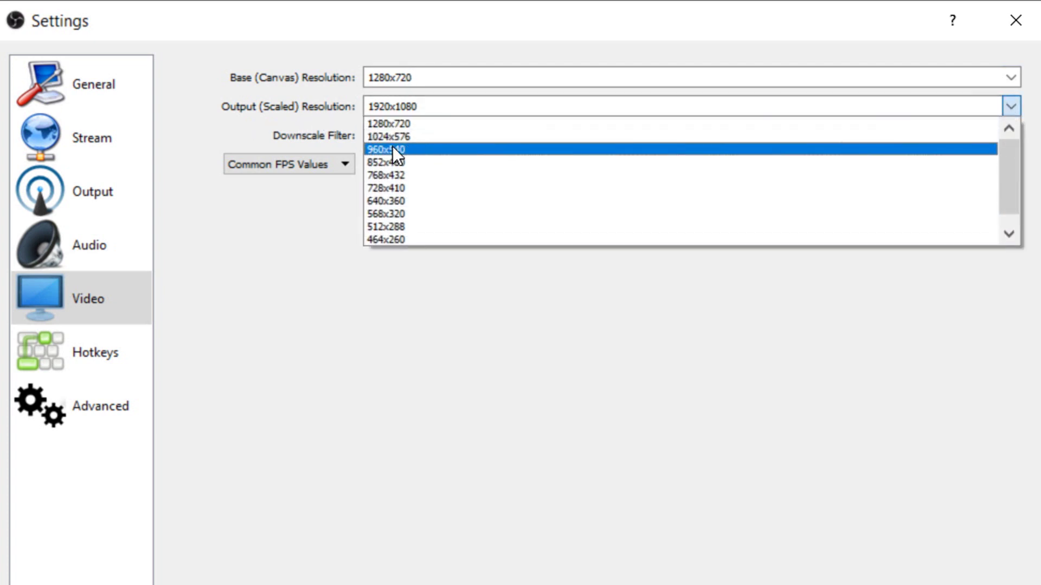
{"action": "left_click", "coordinate": [445, 152]}
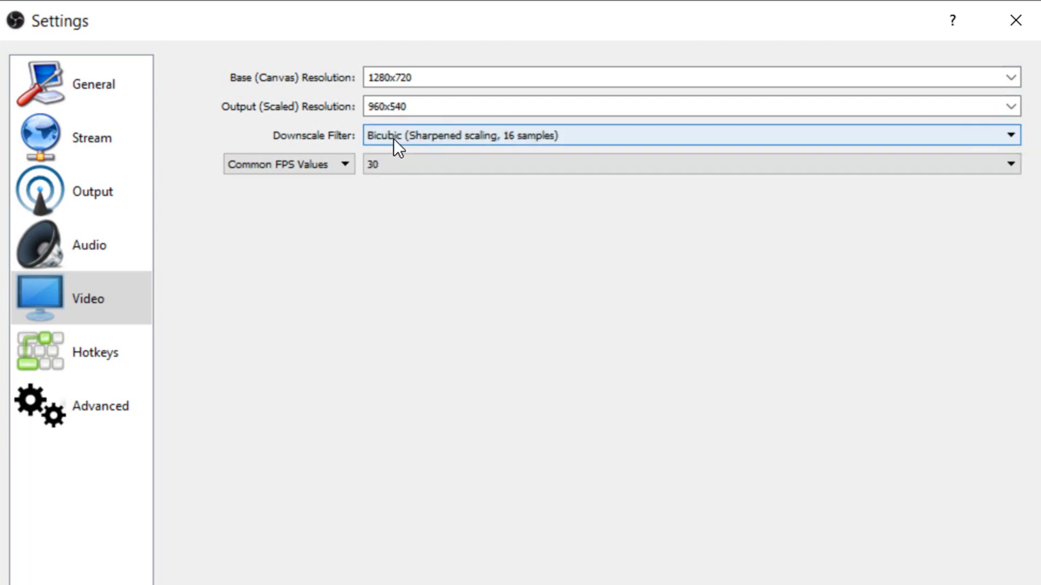
Choose the Bilinear downscale filter and keep the common FPS value at 30
{"action": "left_click", "coordinate": [450, 136]}
{"action": "left_click", "coordinate": [437, 152]}
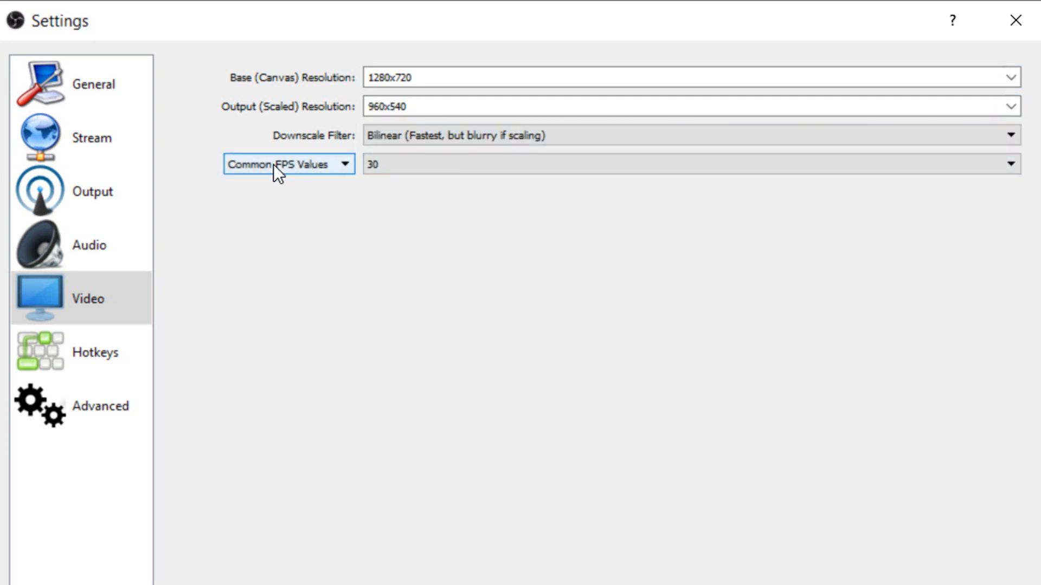
{"action": "left_click", "coordinate": [418, 167]}
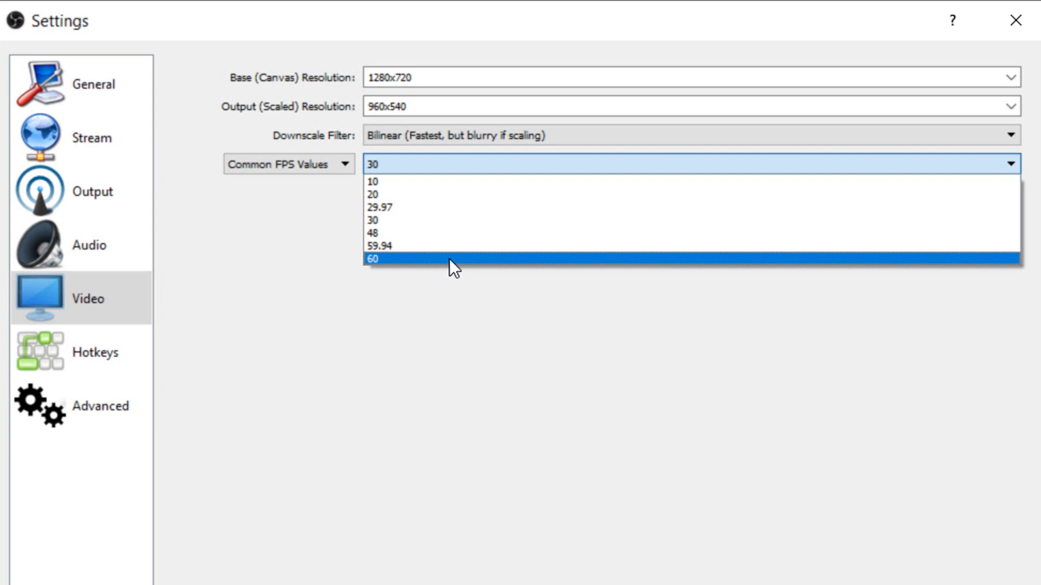
{"action": "left_click", "coordinate": [450, 219]}
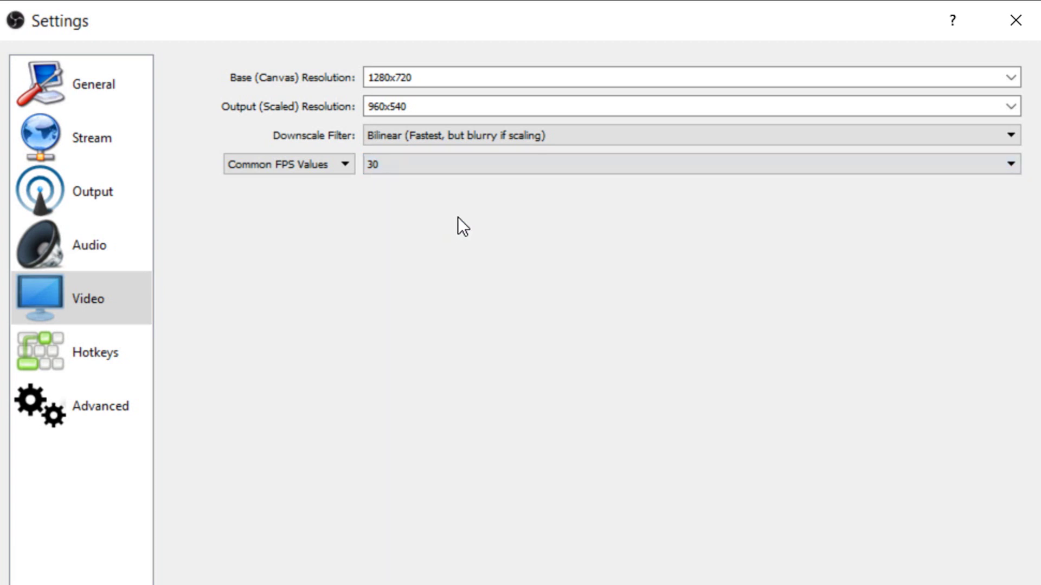
Give the Recording output a 50000 bitrate with the ultrafast CPU usage preset, and apply
{"action": "left_click", "coordinate": [92, 207]}
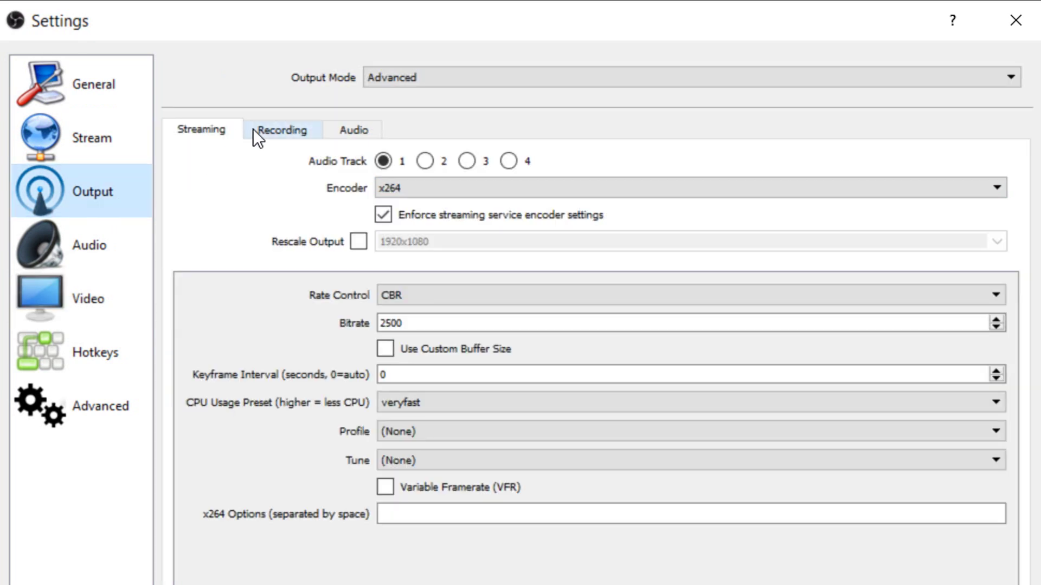
{"action": "left_click", "coordinate": [266, 126]}
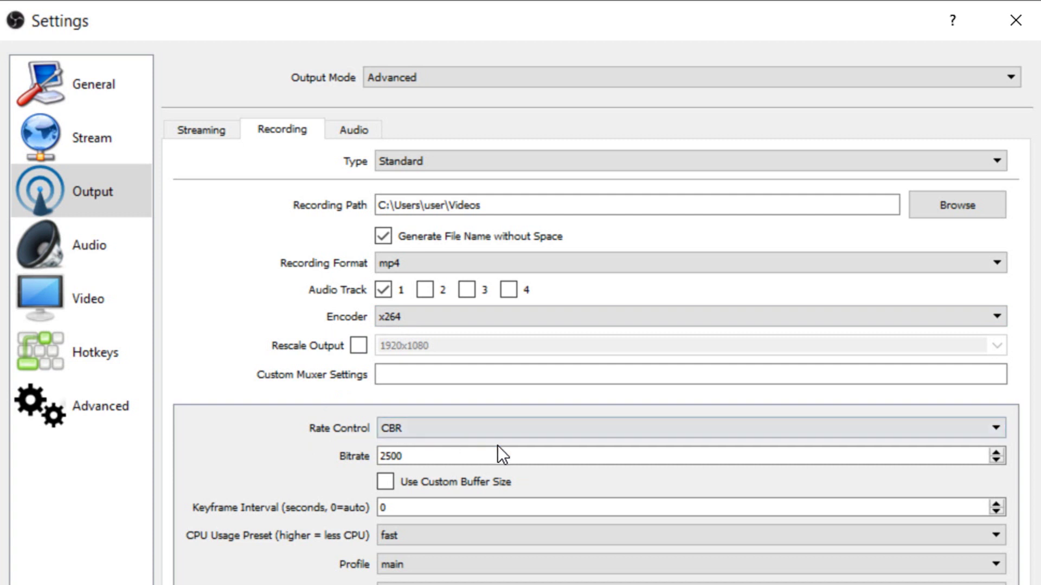
{"action": "double_click", "coordinate": [464, 455]}
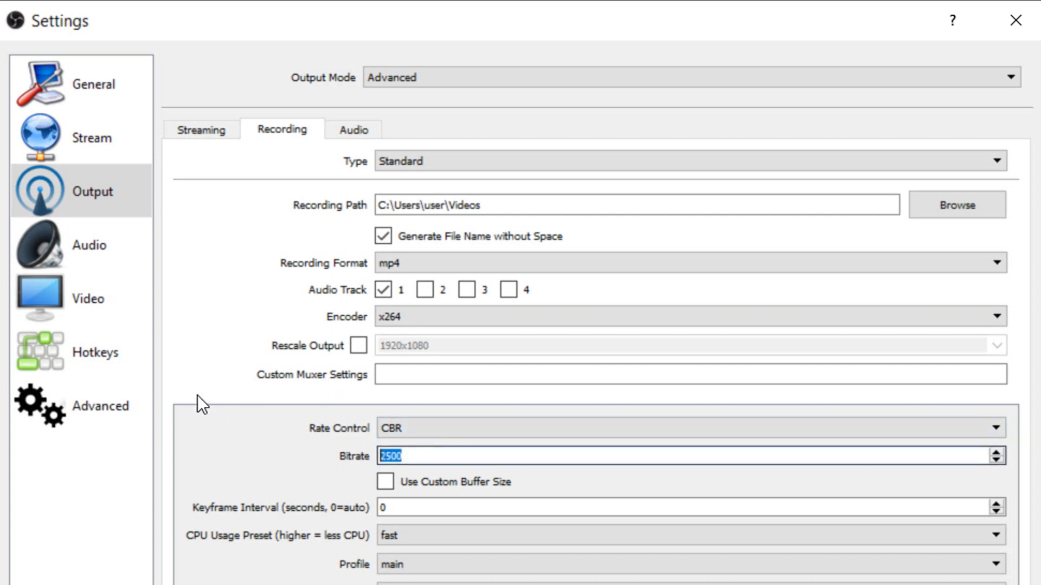
{"action": "type", "text": "50000"}
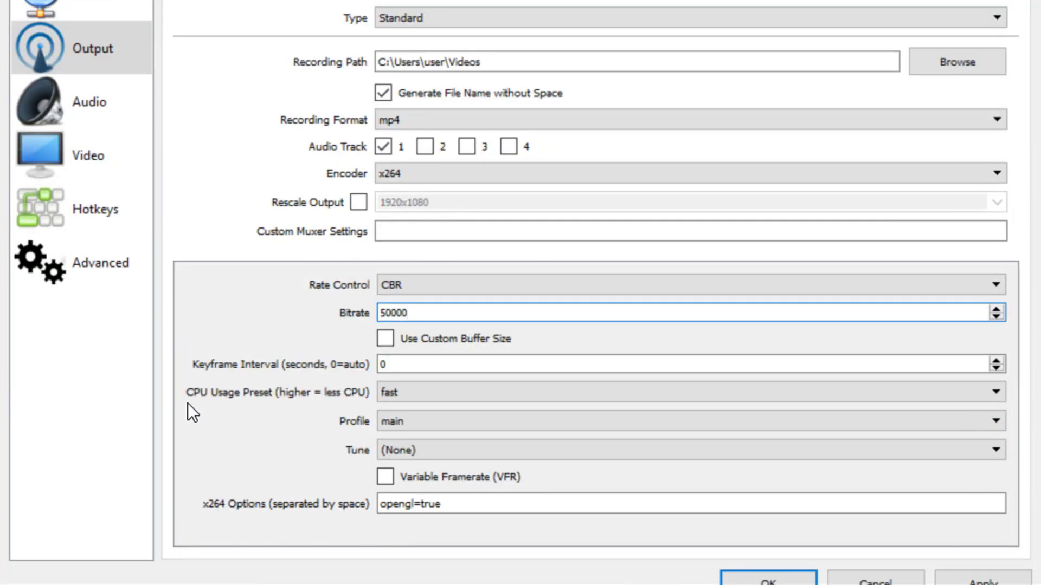
{"action": "left_click", "coordinate": [427, 392]}
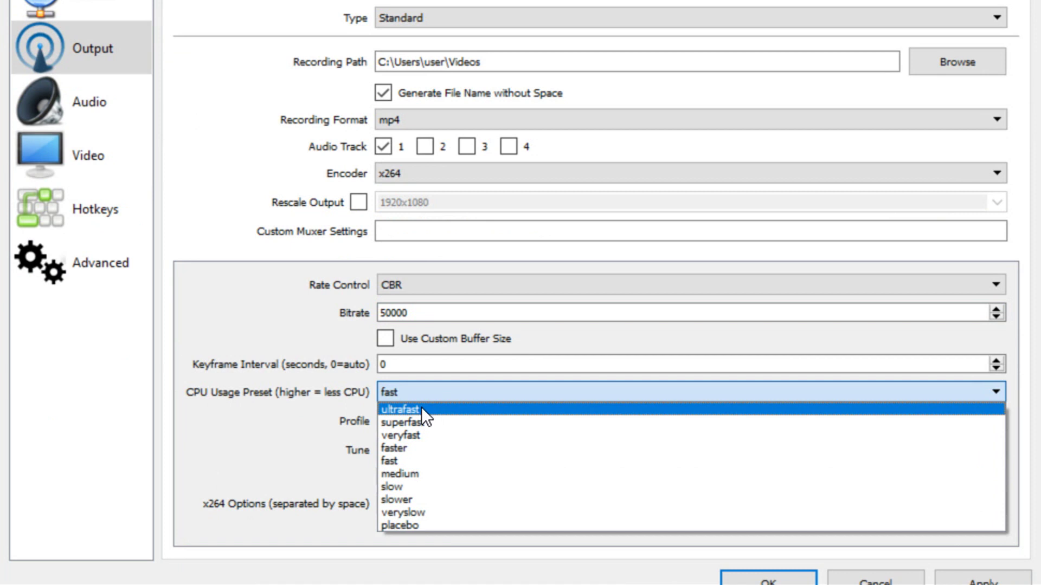
{"action": "left_click", "coordinate": [421, 408]}
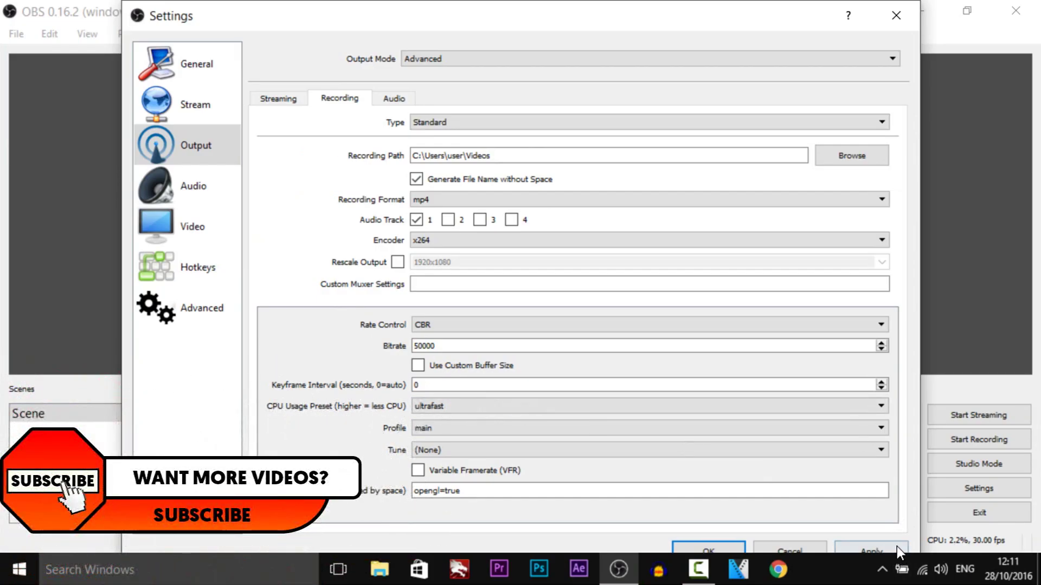
{"action": "left_click", "coordinate": [1016, 575]}
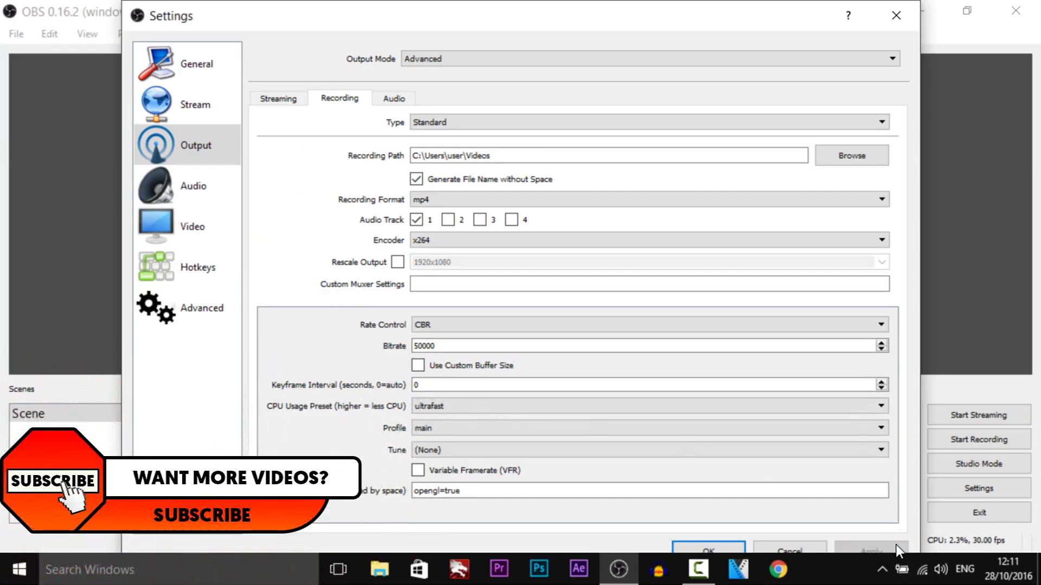
Confirm the settings with OK and select the screen capture source in the preview
{"action": "left_click", "coordinate": [708, 548]}
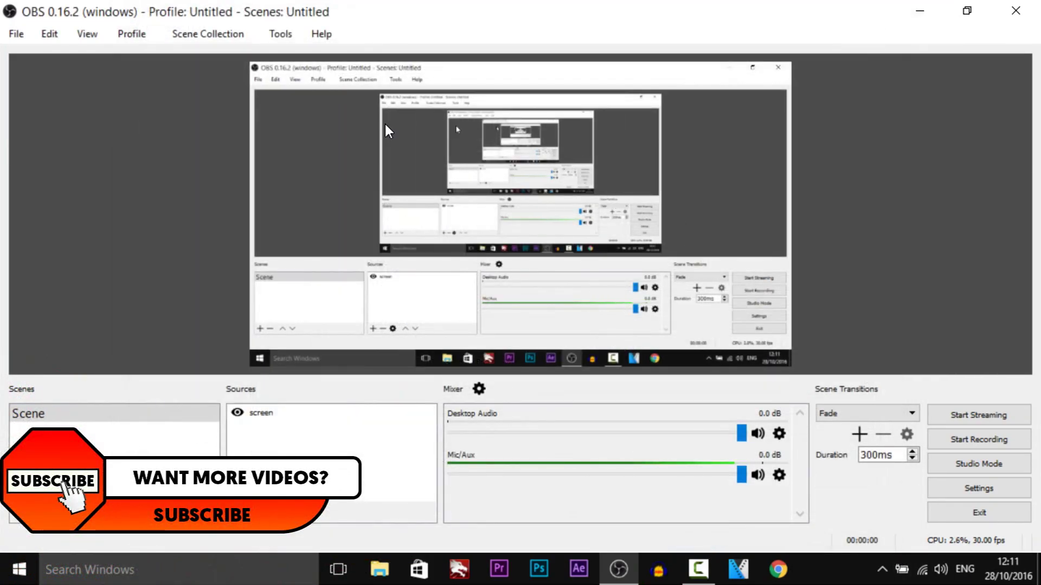
{"action": "left_click", "coordinate": [392, 217]}
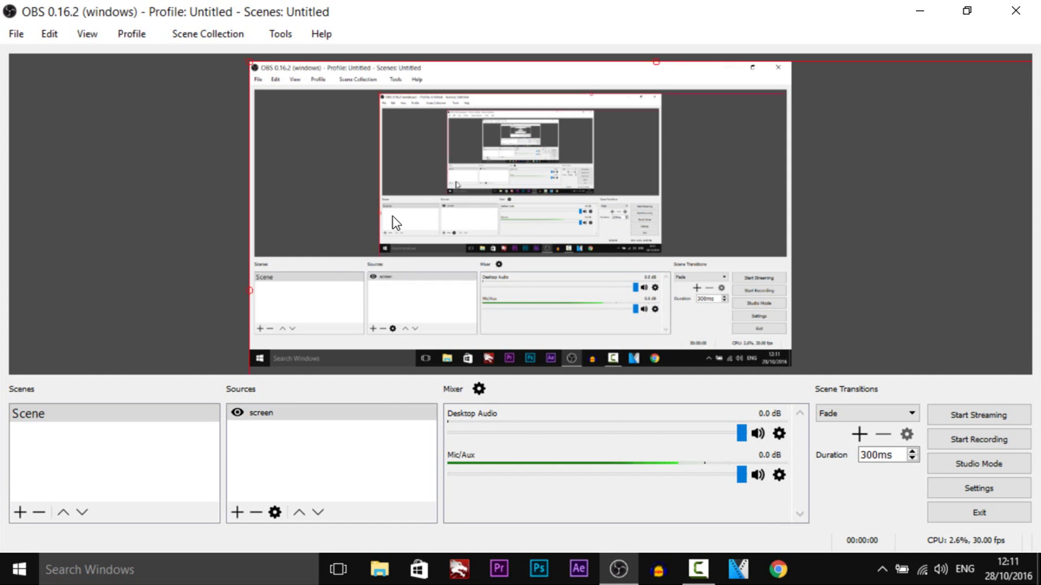